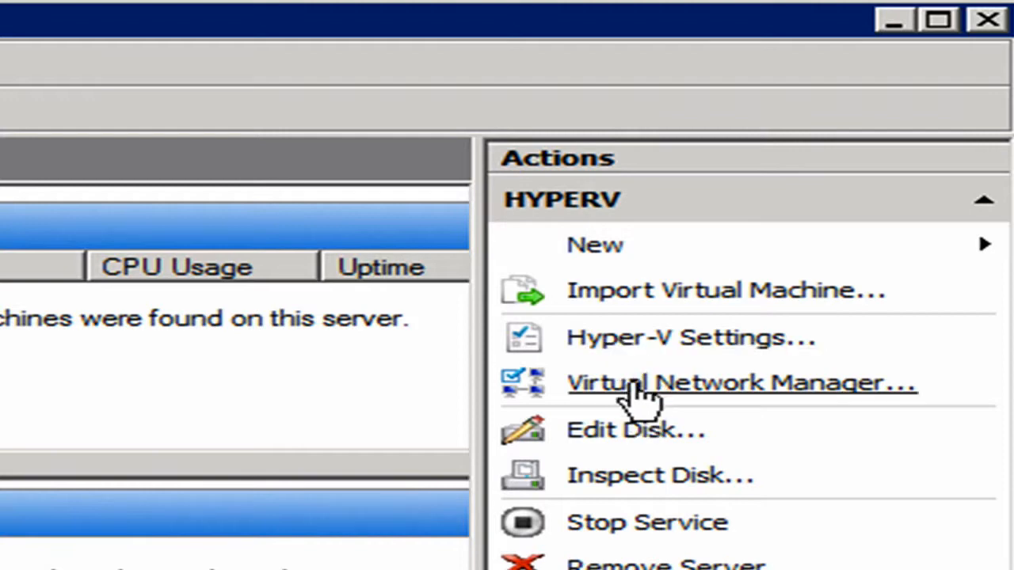
Step: Open the Virtual Network Manager and examine the existing NVIDIA nForce virtual network
click(593, 396)
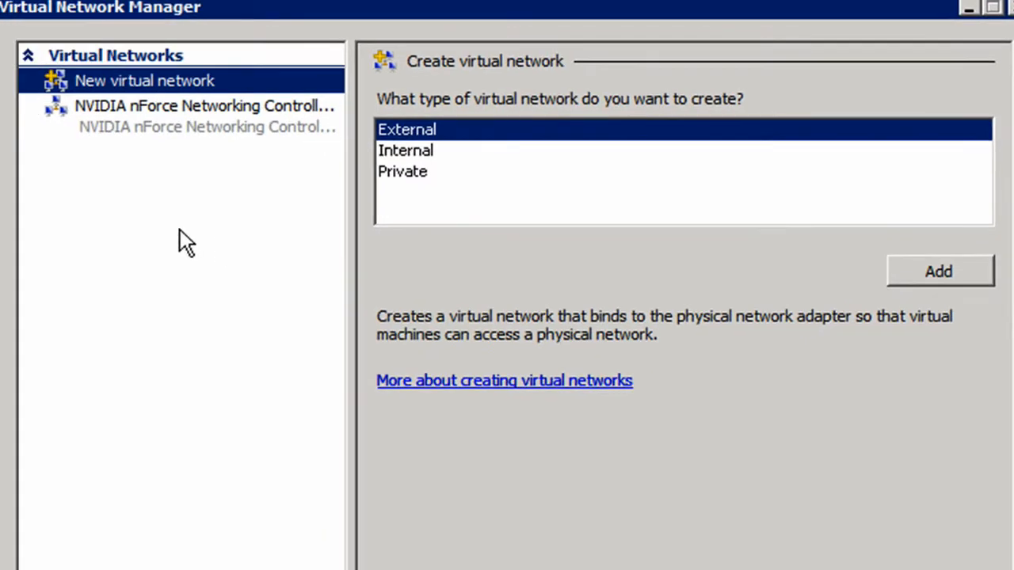
click(159, 115)
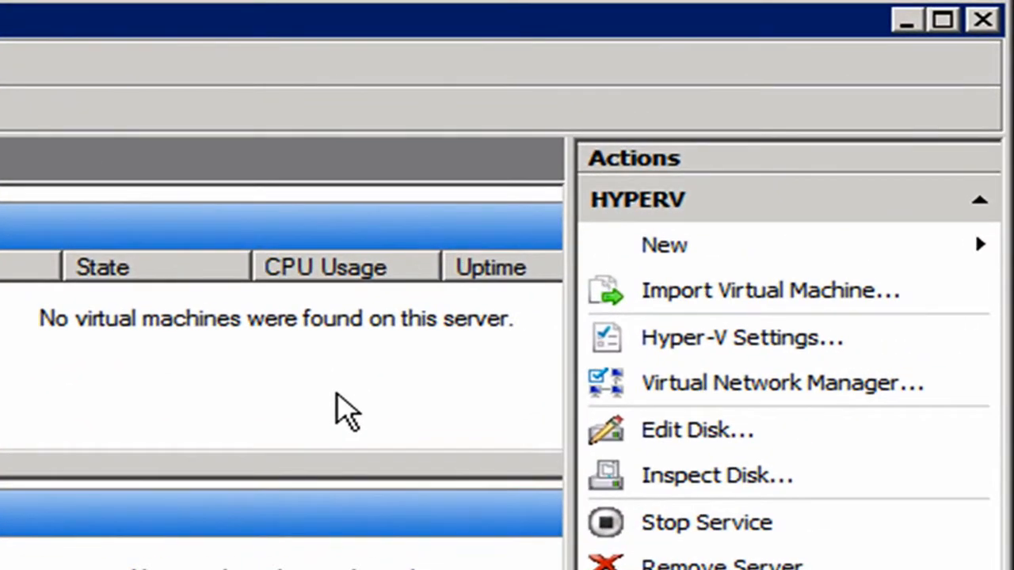
Step: Create a new virtual machine on the HYPERV server using the wizard's default values
click(669, 248)
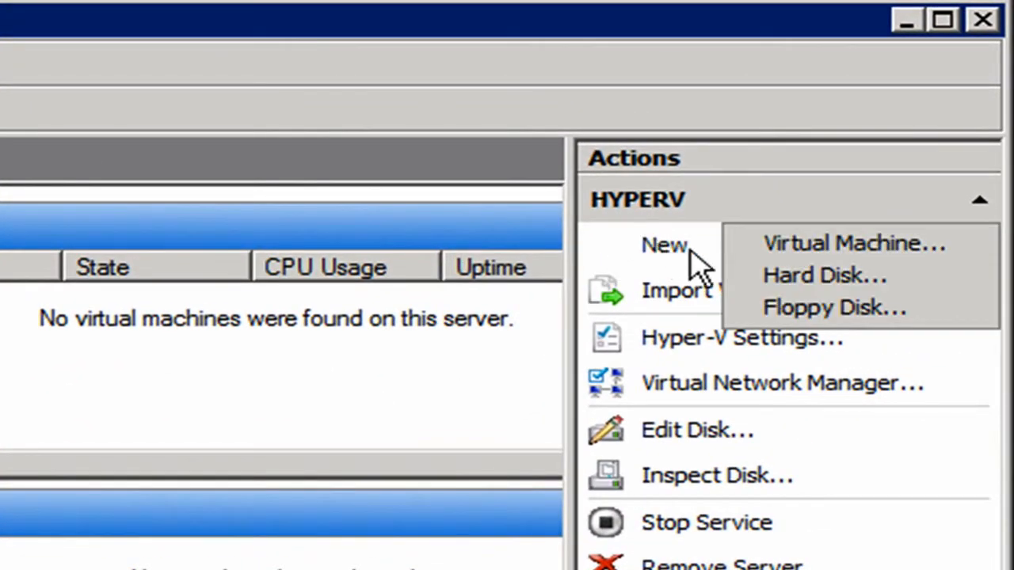
click(919, 243)
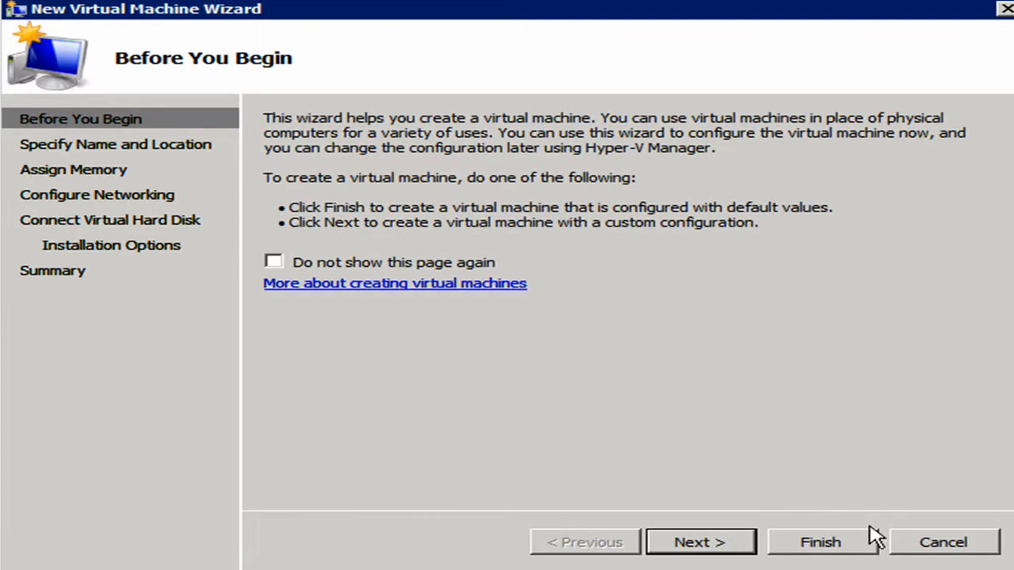
click(822, 542)
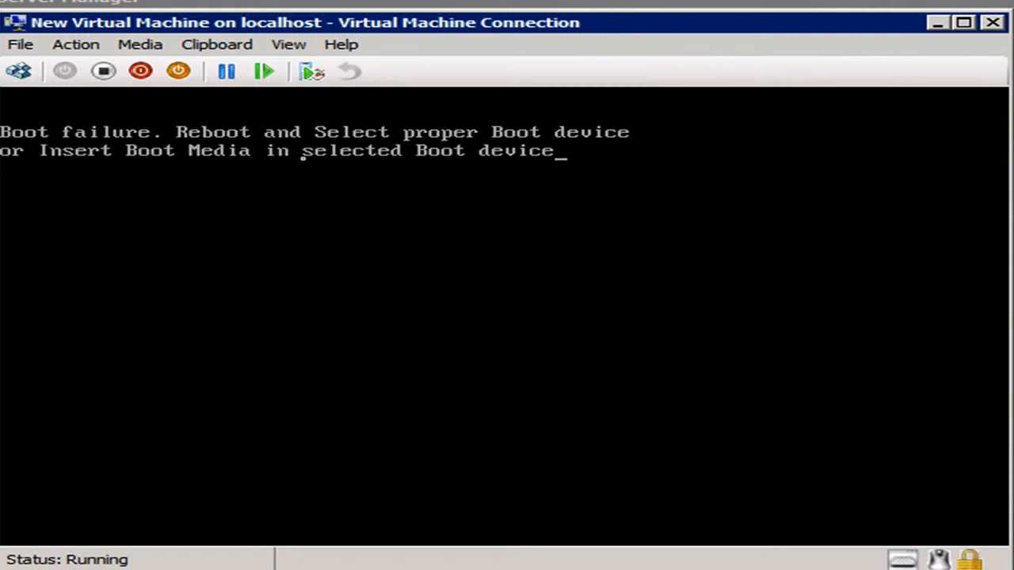
Step: Open the running virtual machine's settings and review its BIOS, processor and hard drive pages
click(19, 48)
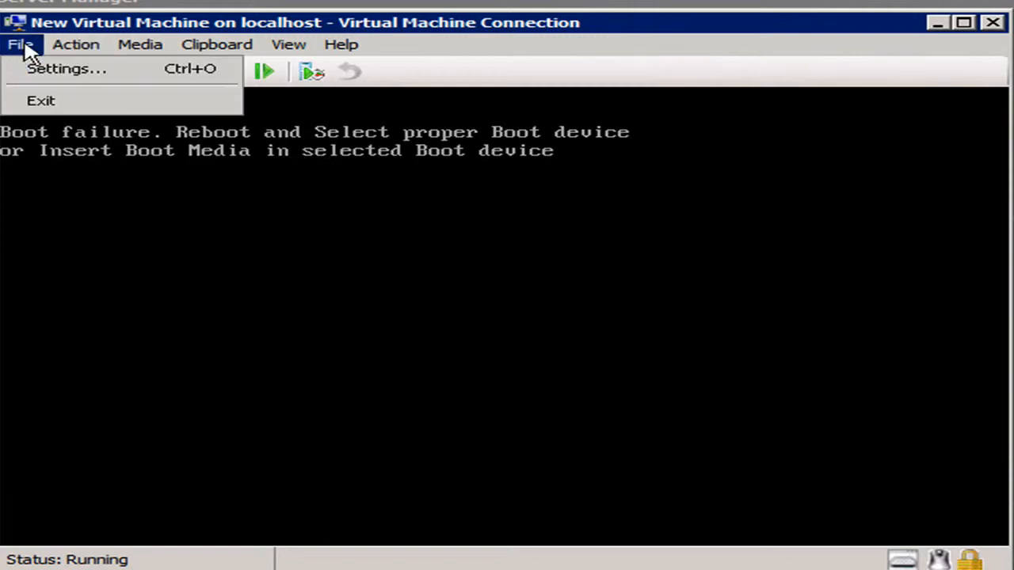
click(40, 73)
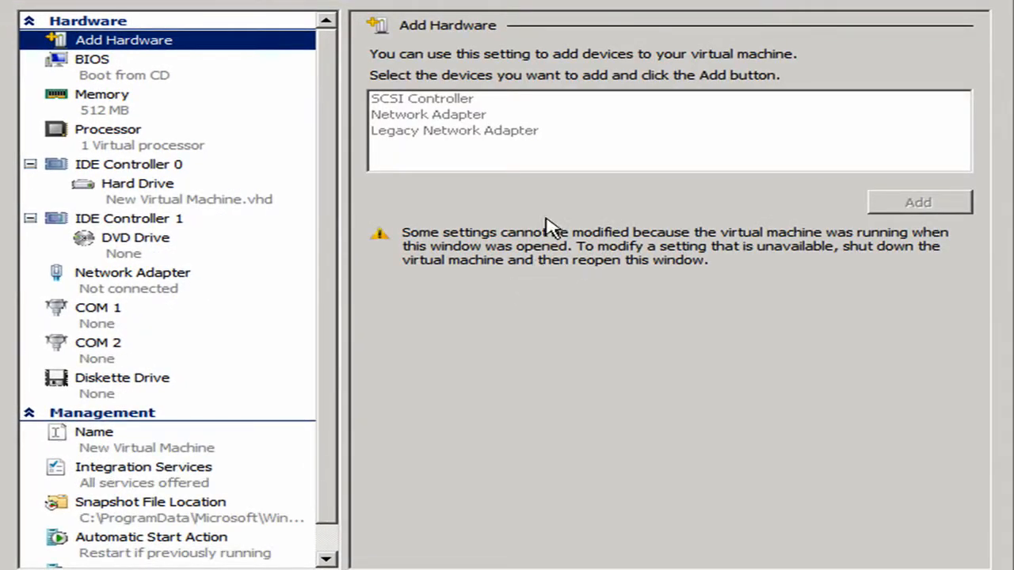
click(102, 77)
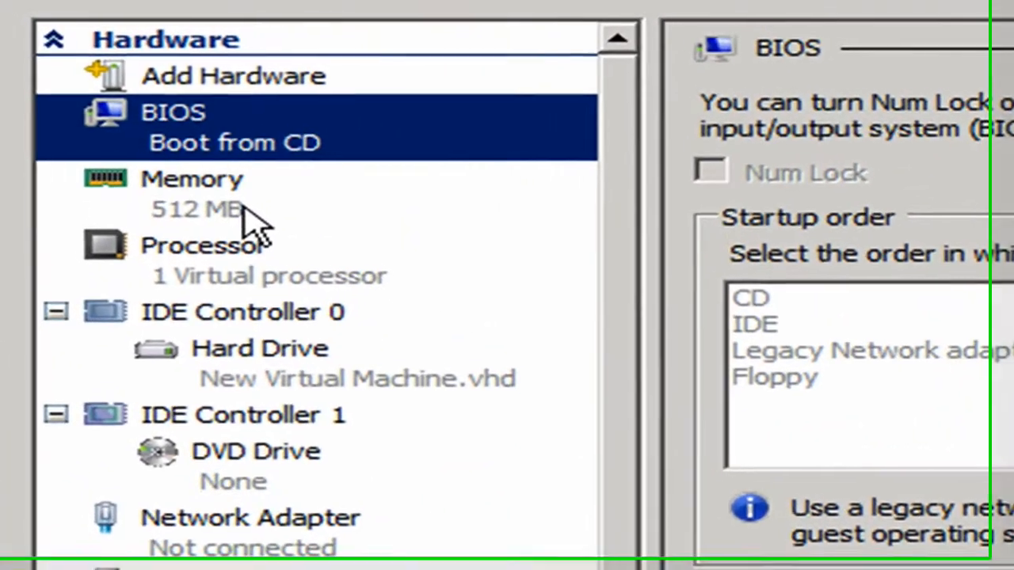
click(152, 141)
click(425, 279)
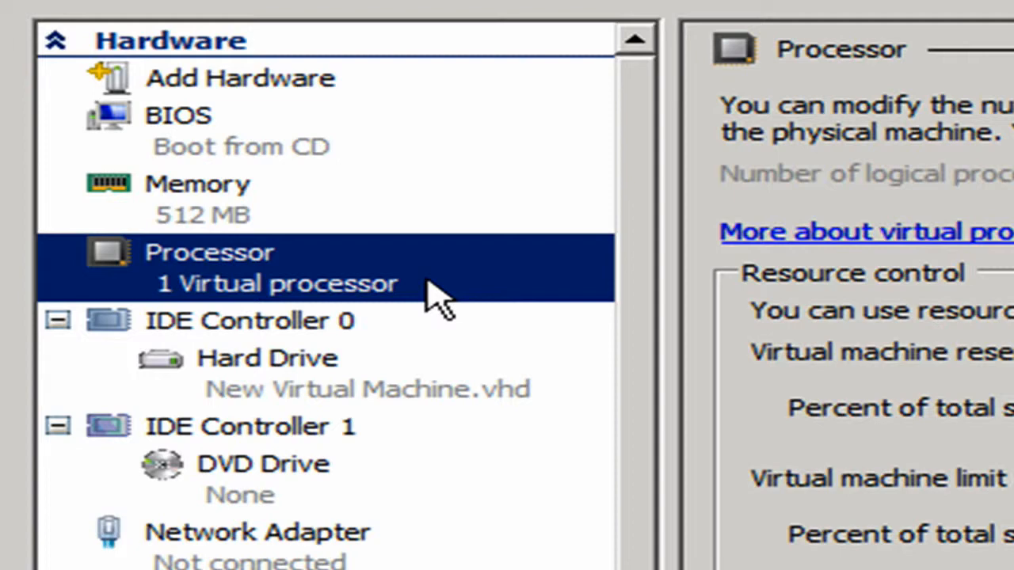
click(393, 370)
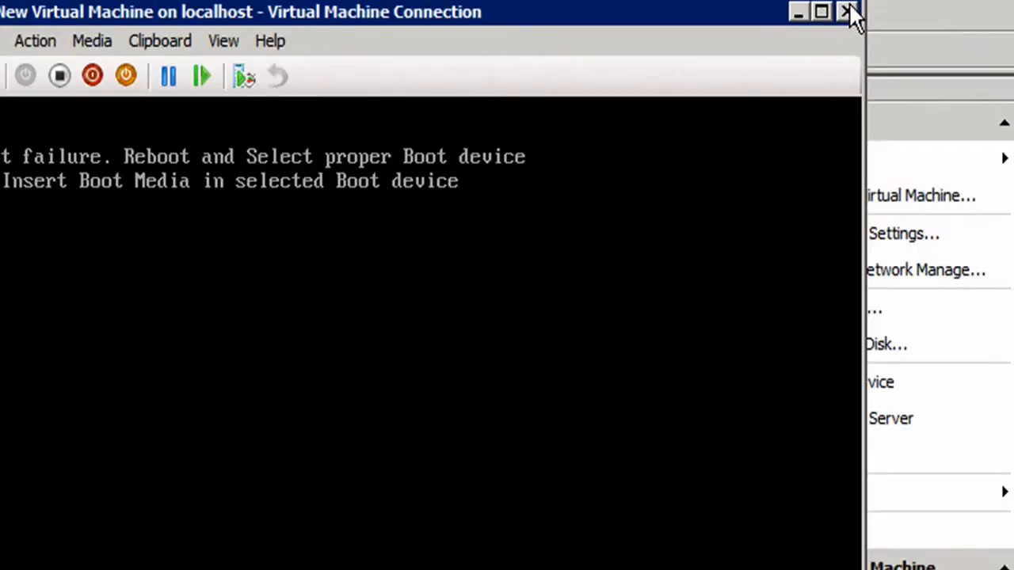
Step: Close the virtual machine connection window and turn off New Virtual Machine
click(848, 9)
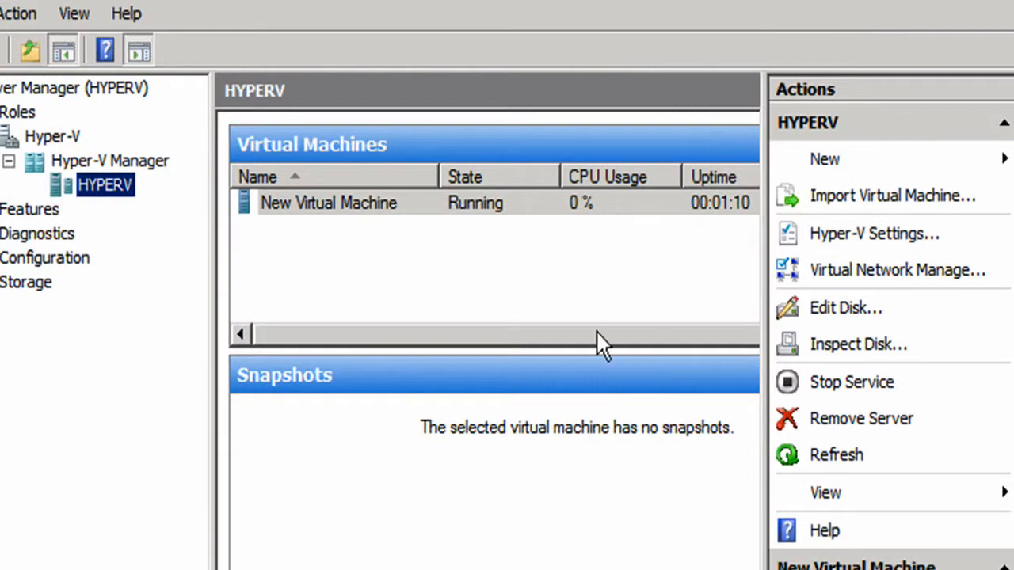
right_click(317, 204)
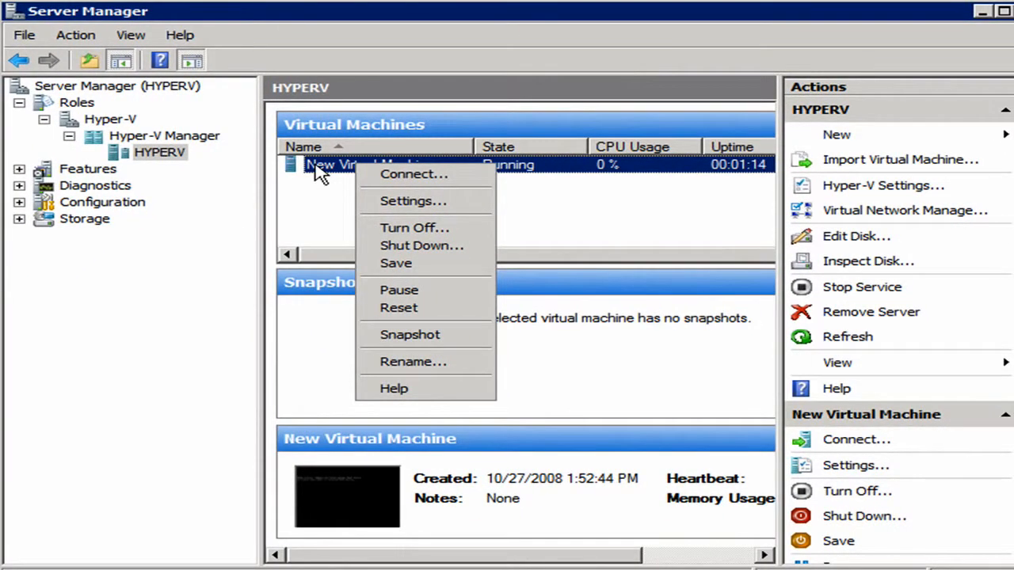
click(452, 227)
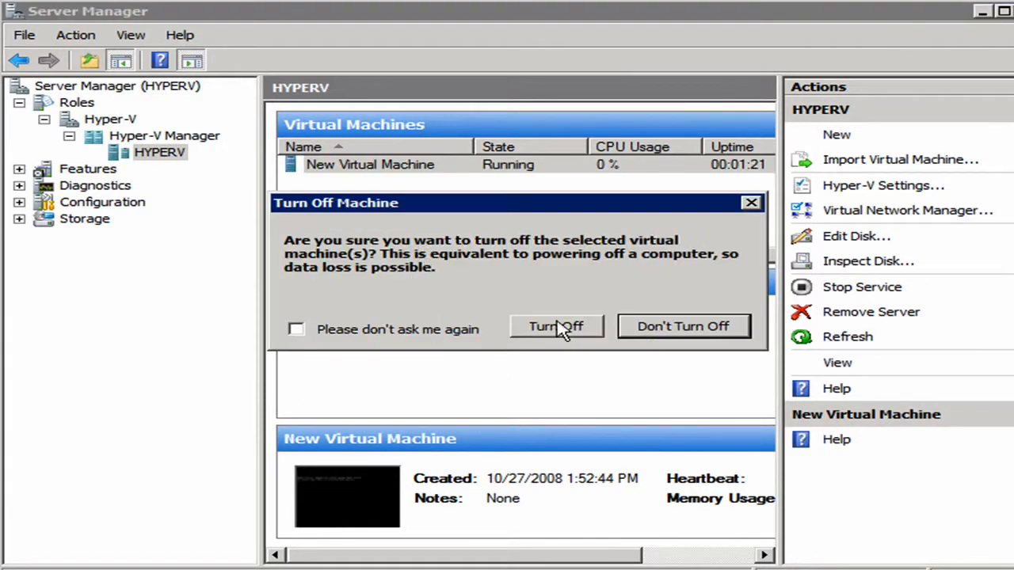
click(573, 334)
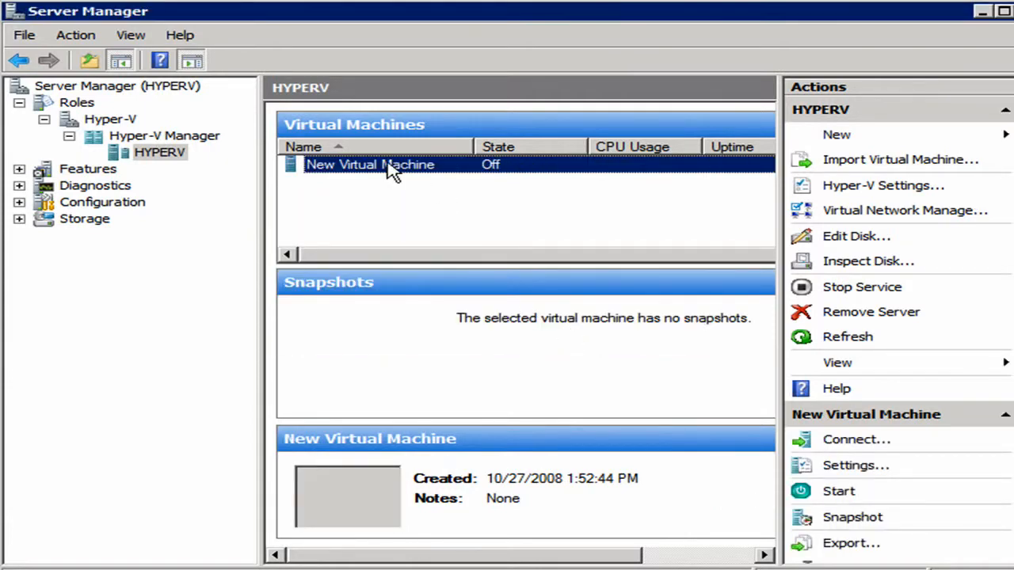
Step: Remove the HYPERV server from Hyper-V Manager and reconnect to the local computer
click(845, 314)
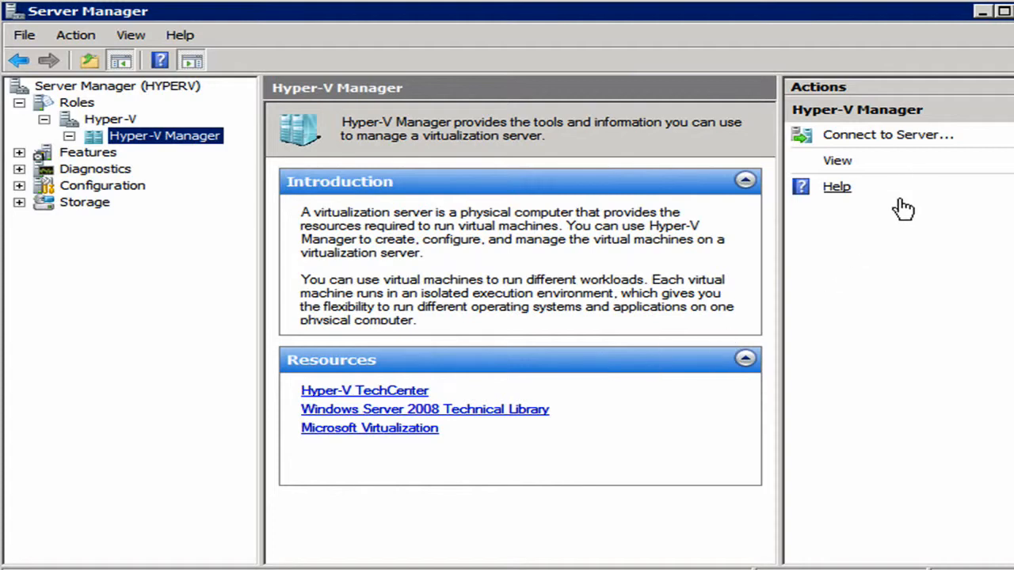
click(866, 141)
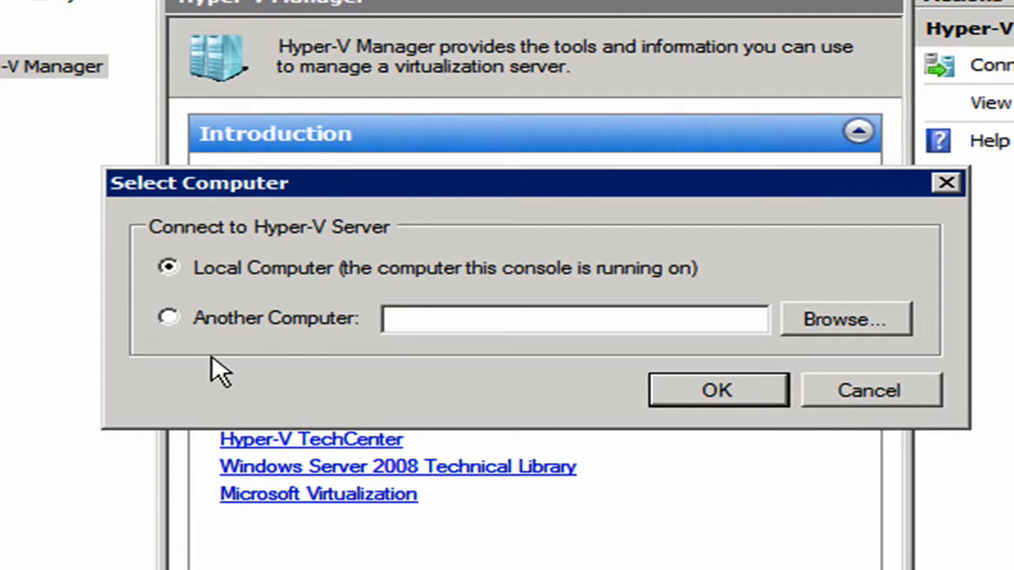
click(699, 389)
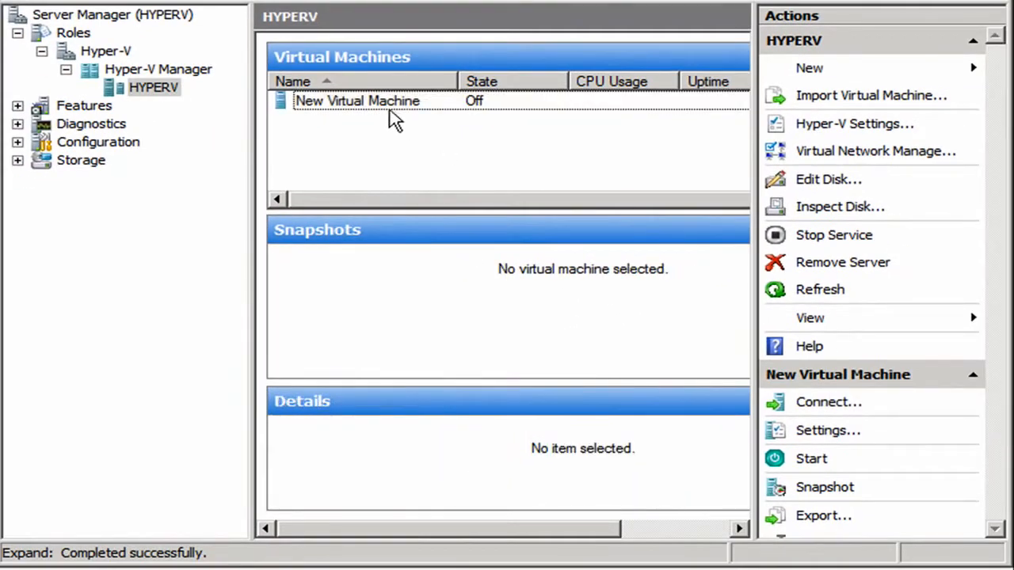
Step: Delete New Virtual Machine from the HYPERV server
right_click(389, 113)
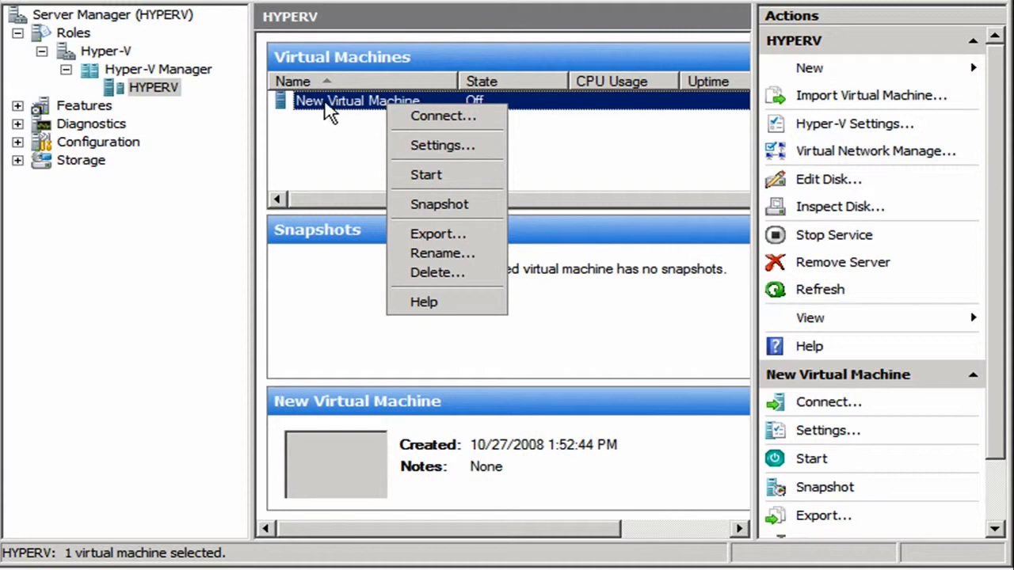
click(464, 273)
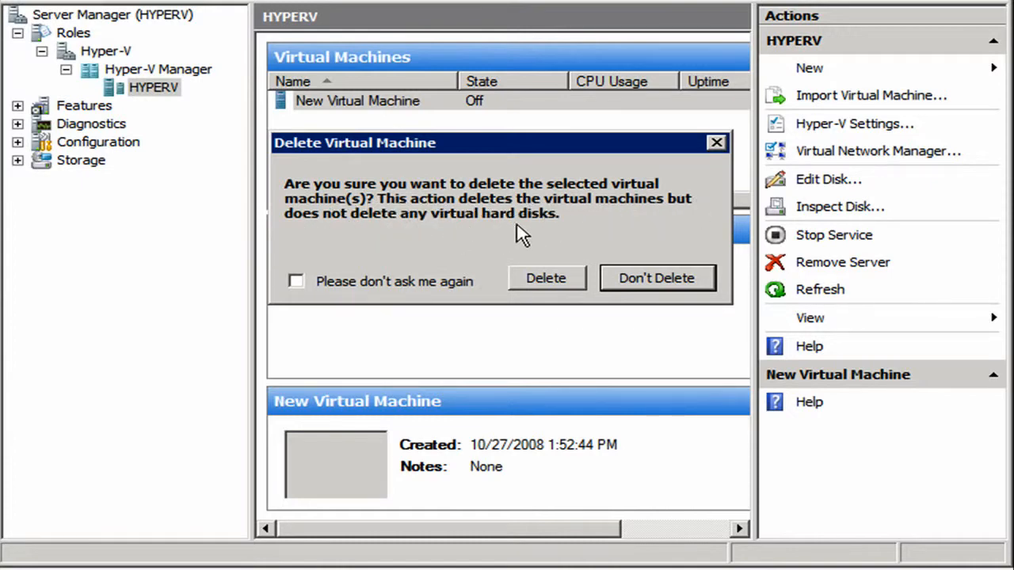
click(566, 284)
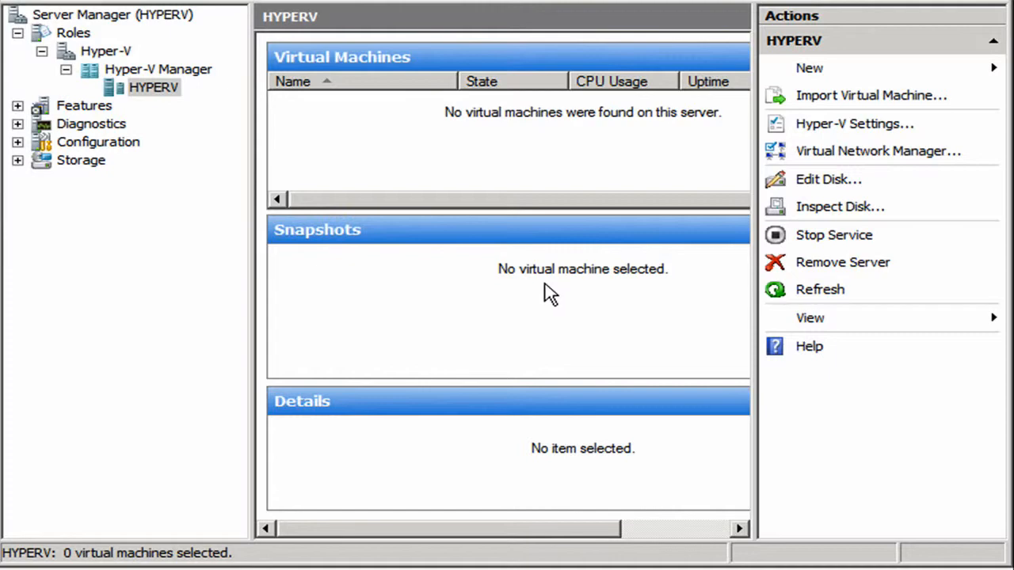
Step: Start a custom virtual machine on the HYPERV server and name it WDS Server
click(820, 71)
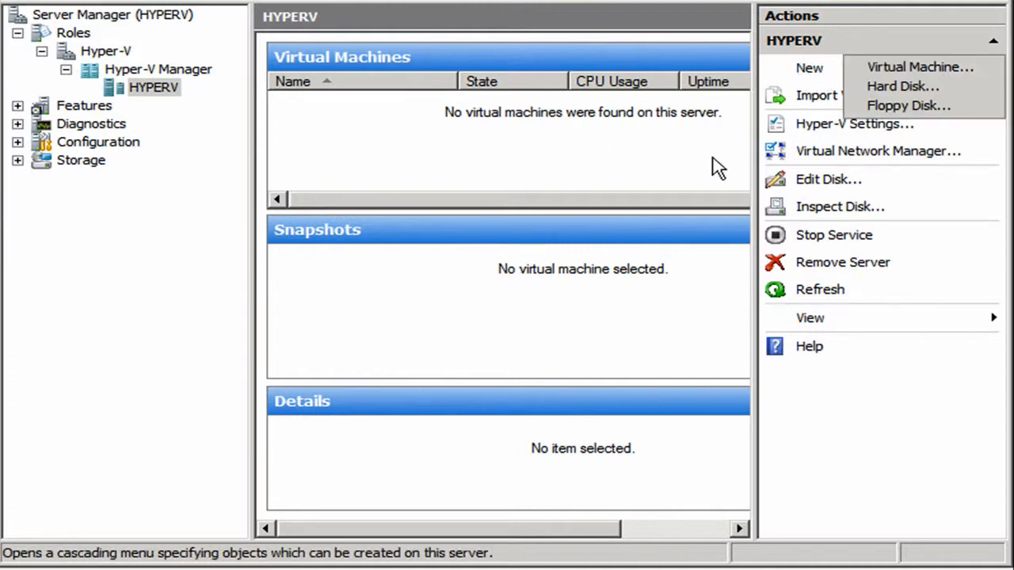
click(910, 67)
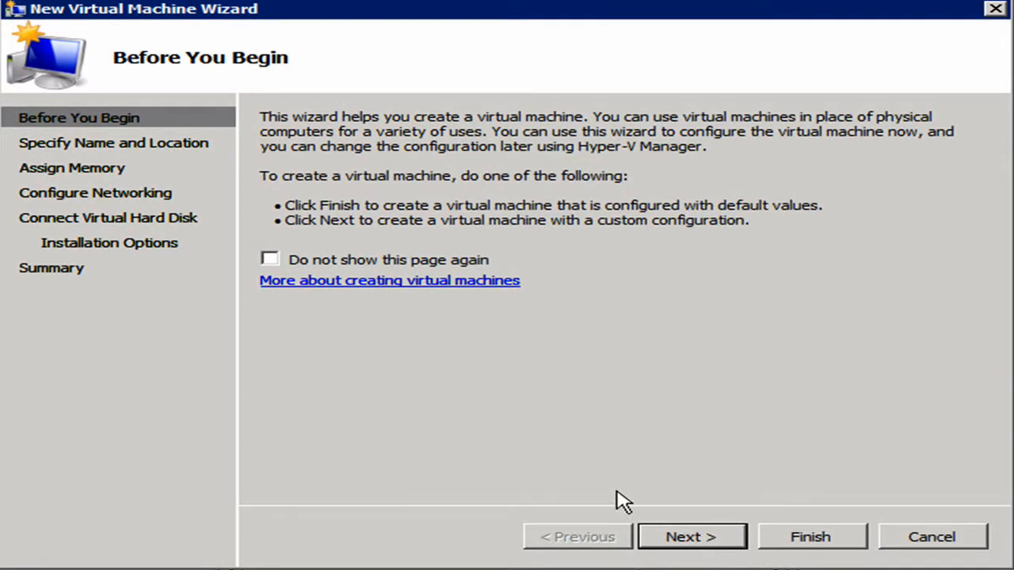
click(670, 530)
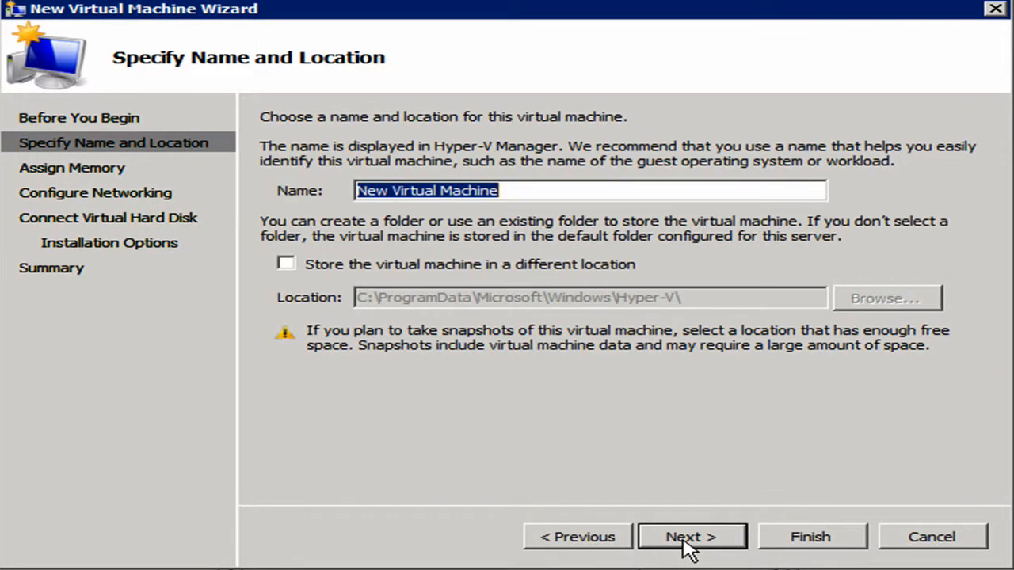
text(WDS)
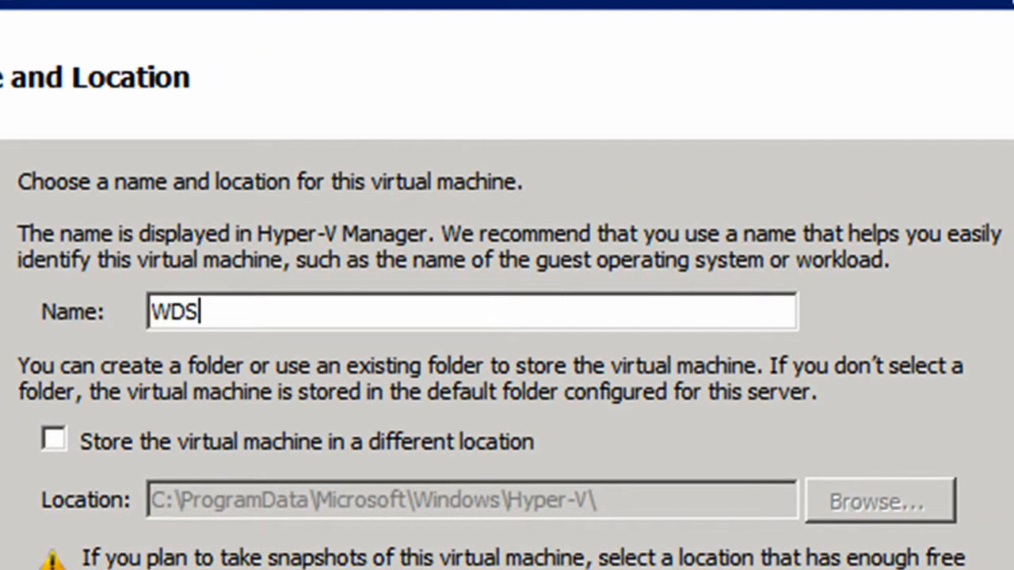
text( Server)
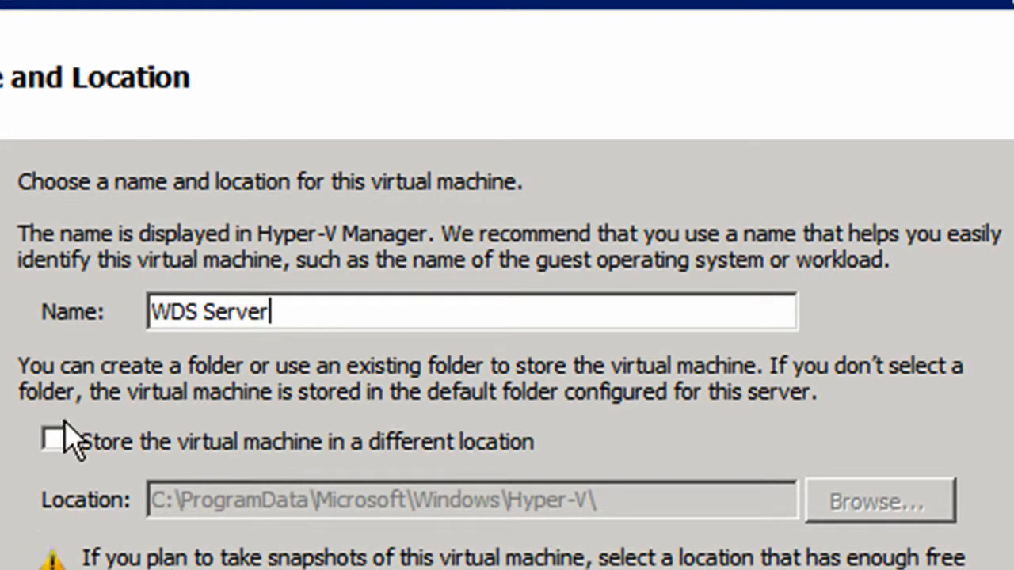
Step: Store the virtual machine in a different location, using G:\, and proceed to memory assignment
click(52, 440)
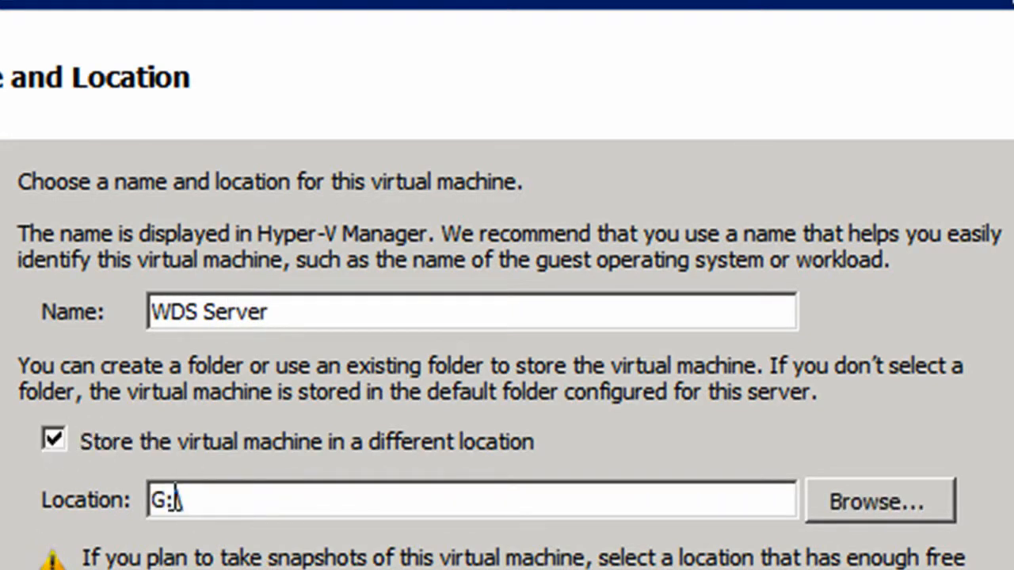
click(851, 499)
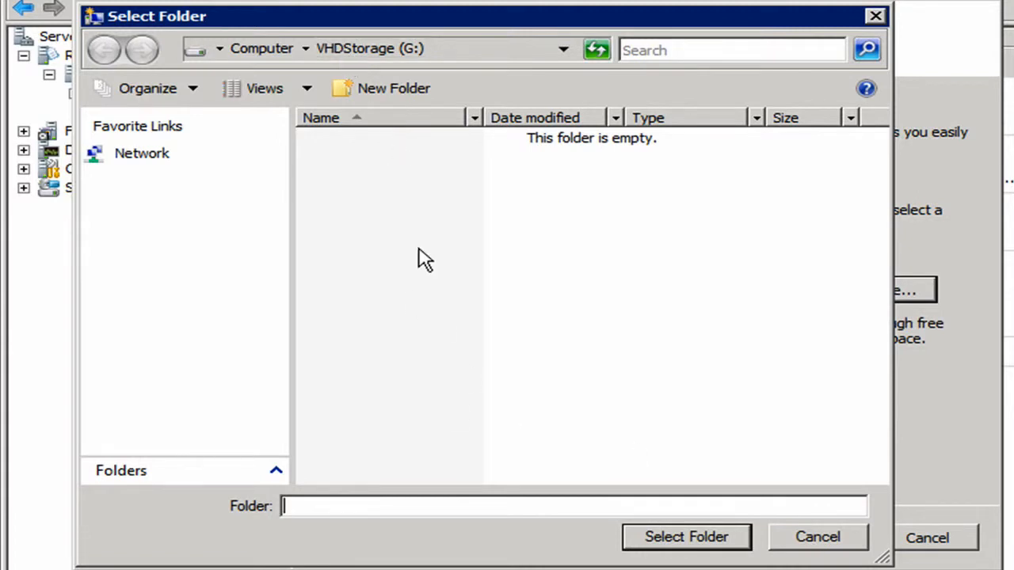
click(824, 541)
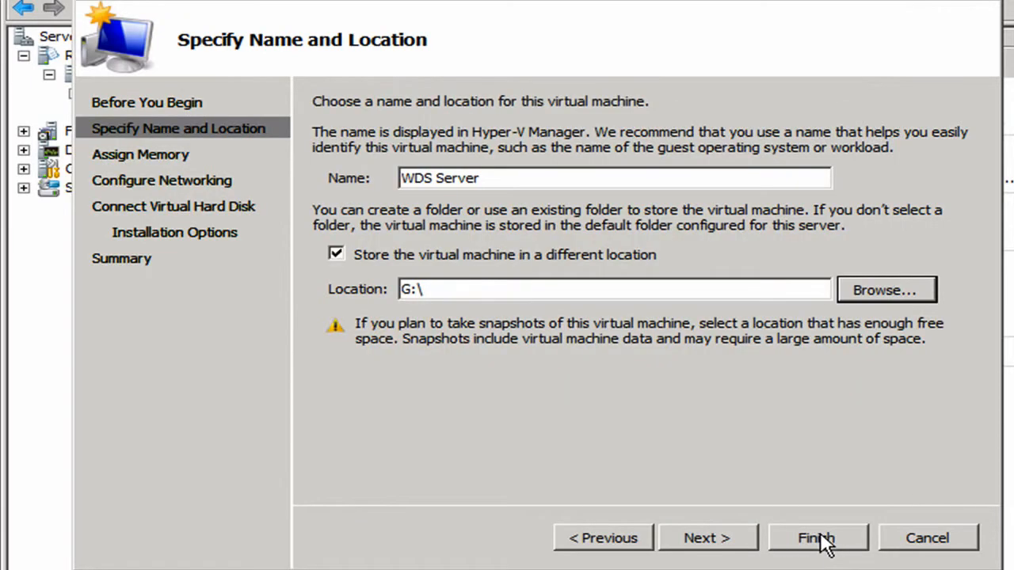
click(488, 287)
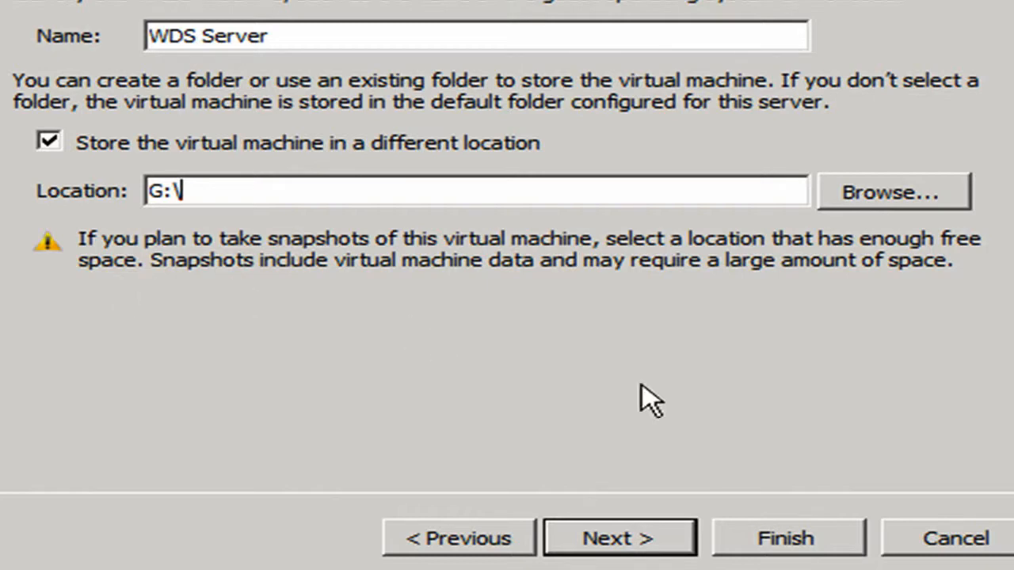
click(616, 545)
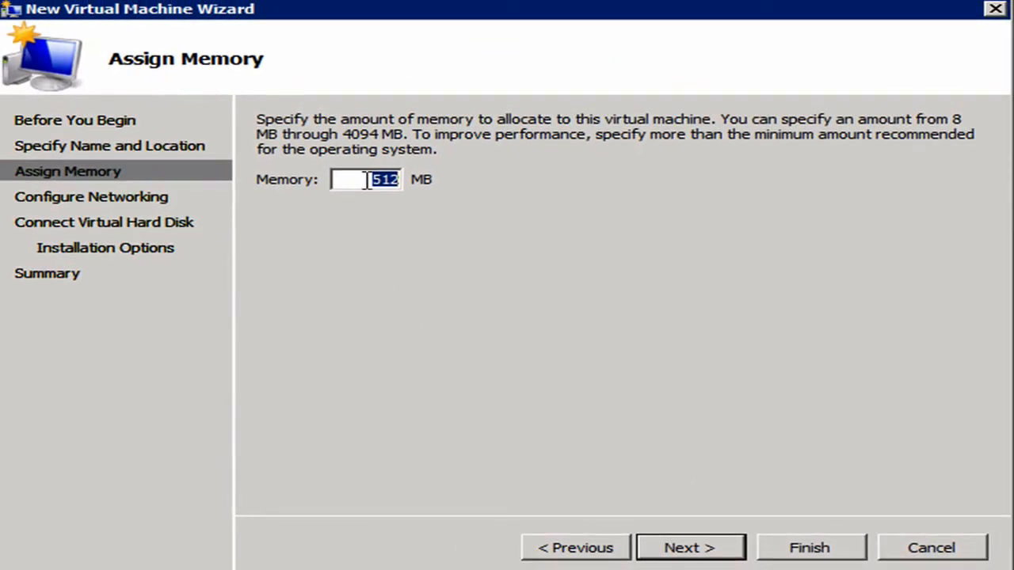
Step: Assign 512 MB of memory to the virtual machine and proceed to the networking configuration
click(368, 181)
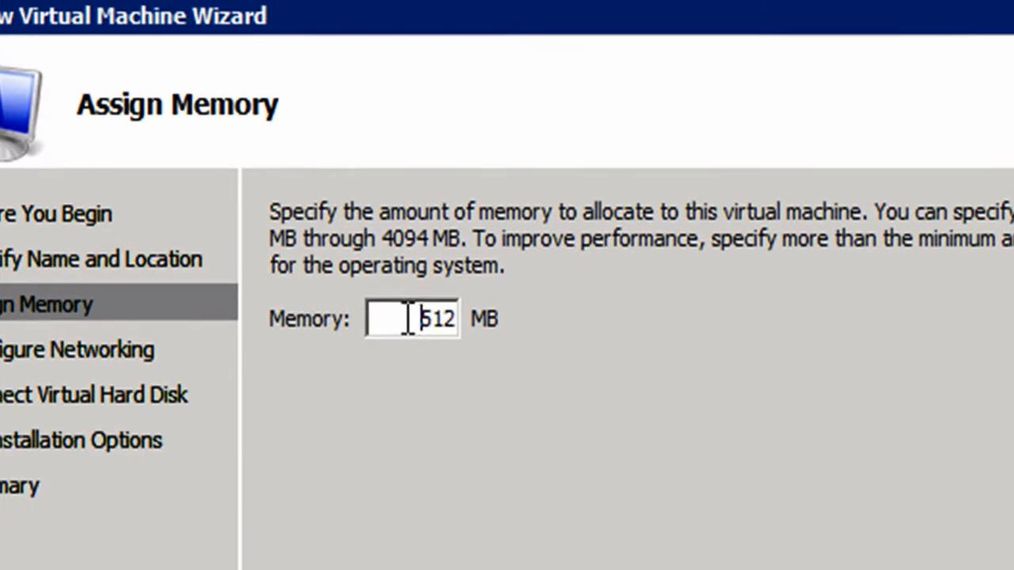
drag(364, 179, 426, 187)
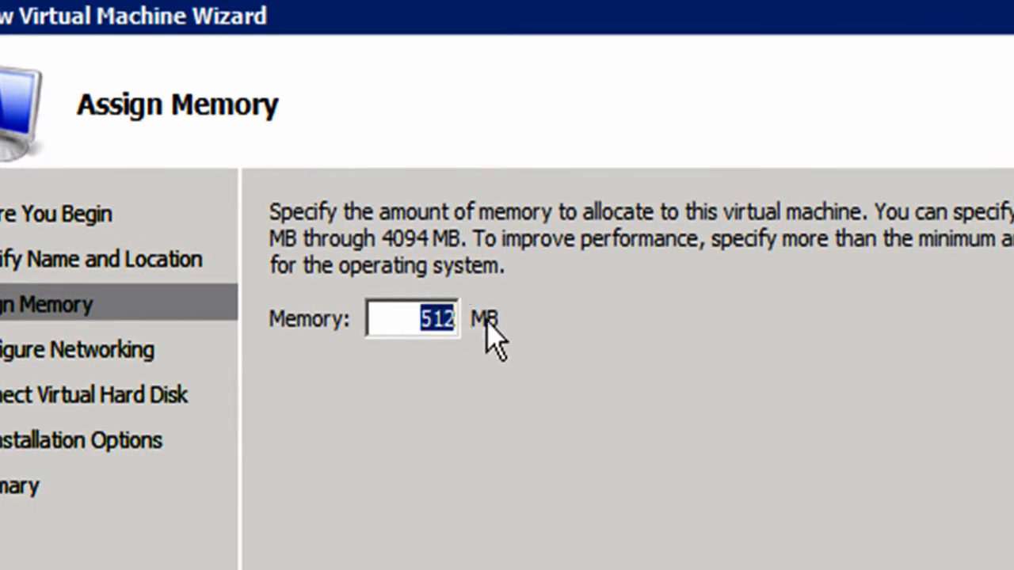
click(403, 323)
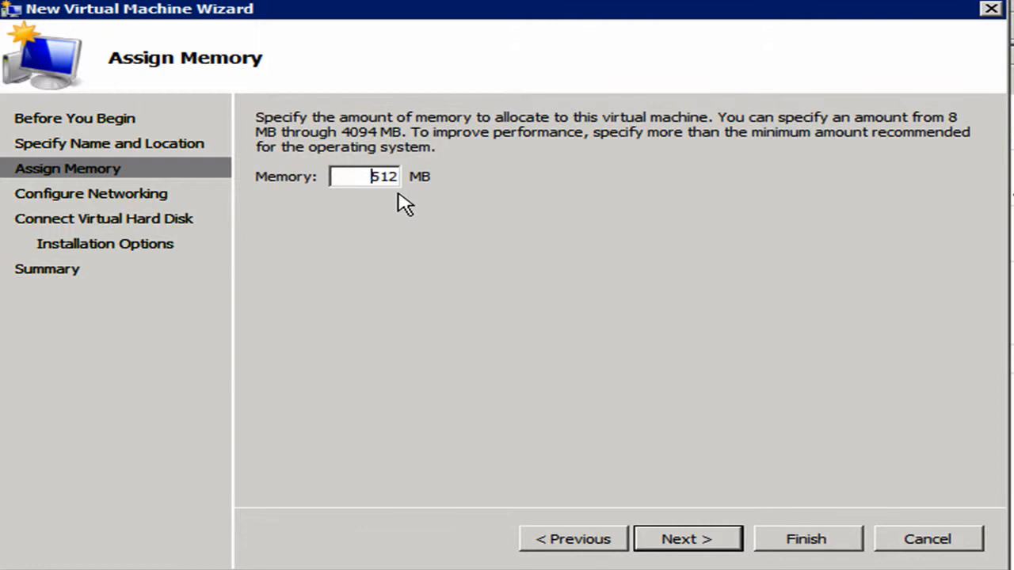
click(689, 539)
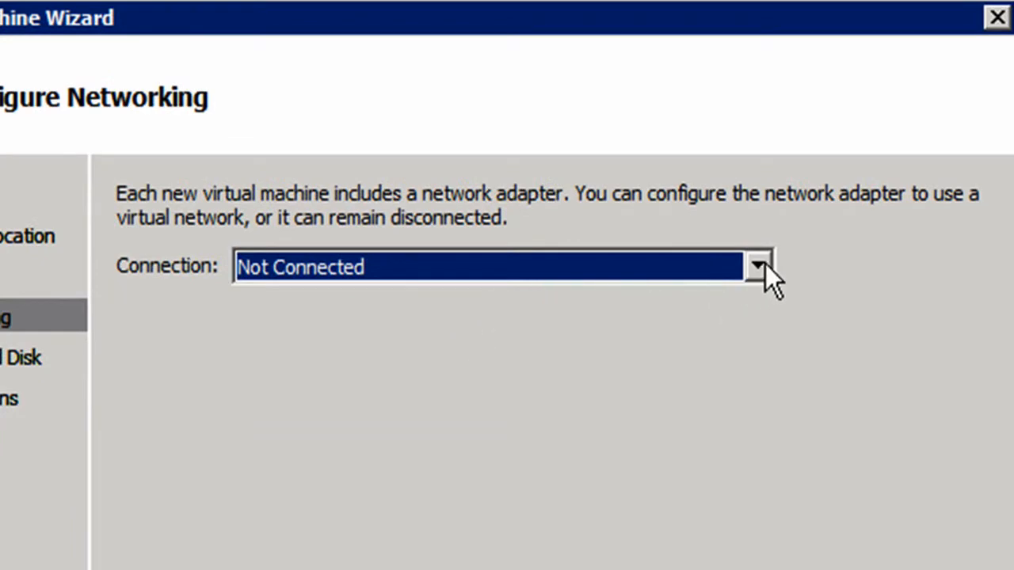
Step: Connect the network adapter to NVIDIA nForce Networking Controller #2 - Virtual Network and proceed to the virtual hard disk configuration
click(758, 267)
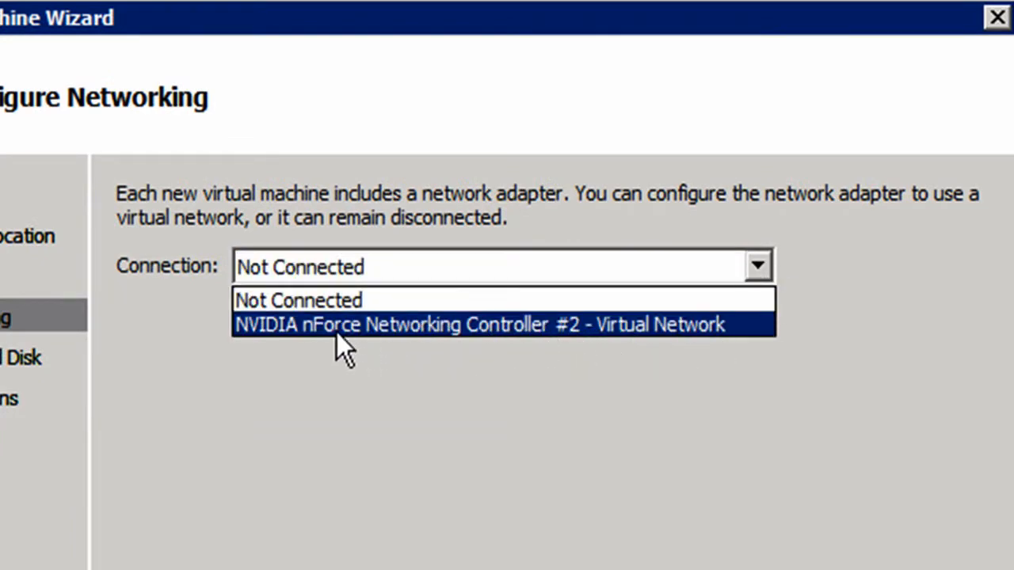
click(543, 326)
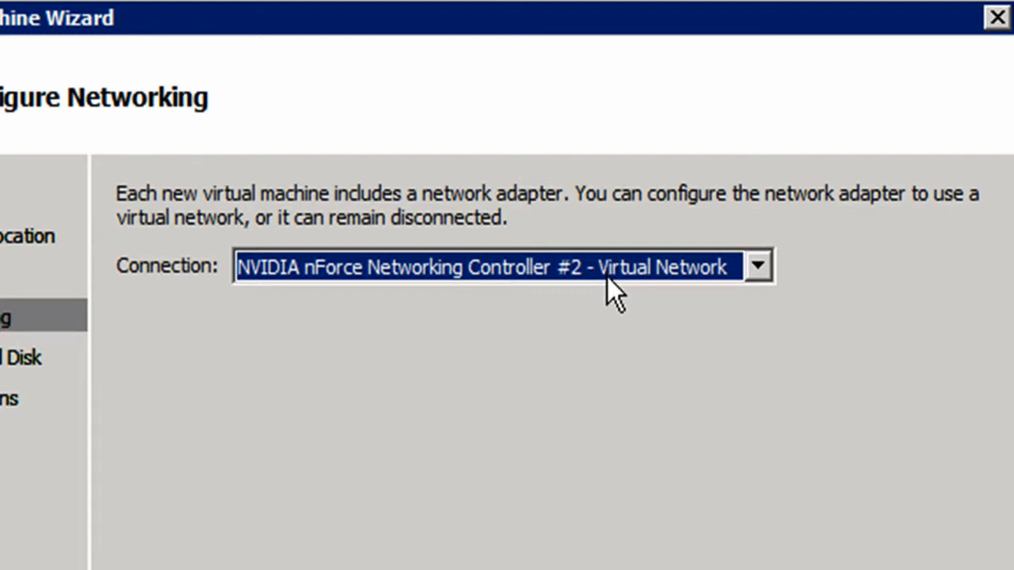
key(Return)
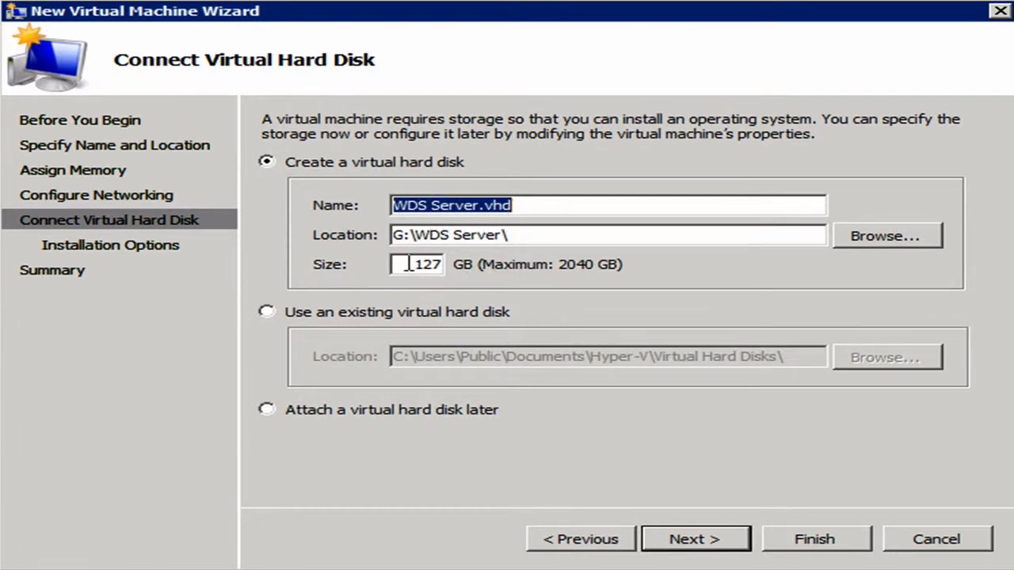
Step: Accept a new 127 GB virtual hard disk, WDS Server.vhd in G:\WDS Server\, and proceed to the installation options
drag(408, 264, 475, 264)
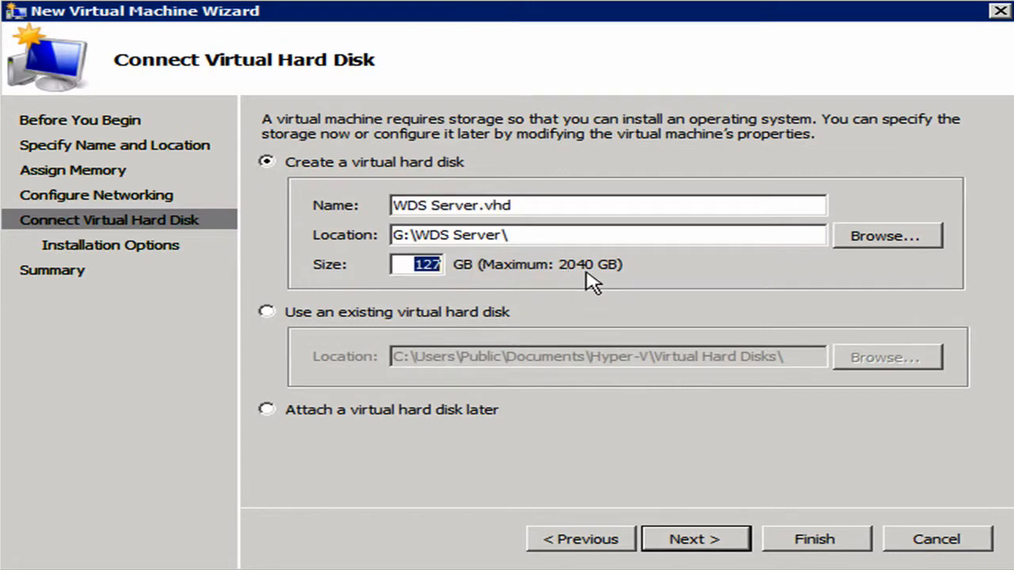
click(404, 265)
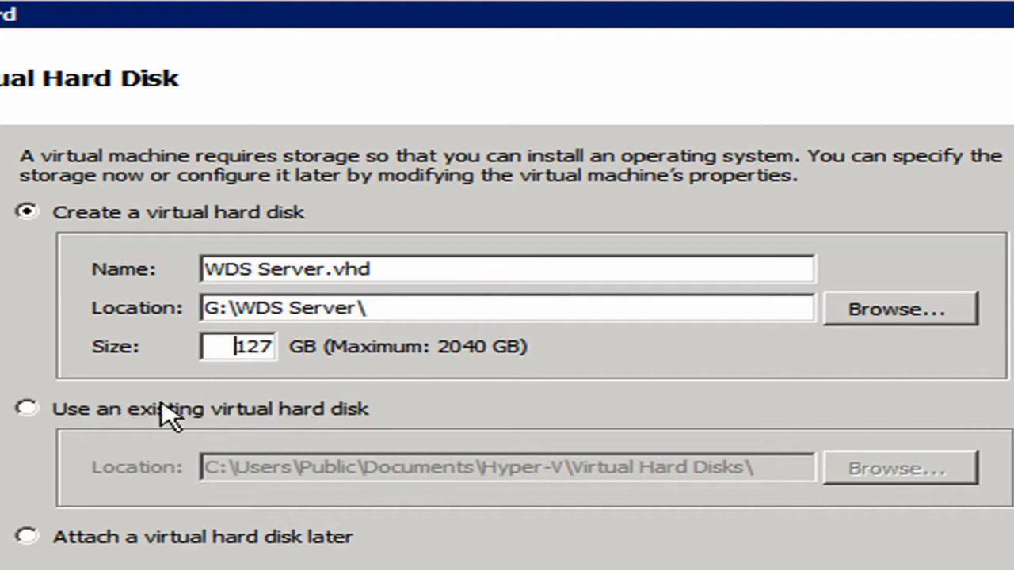
click(686, 537)
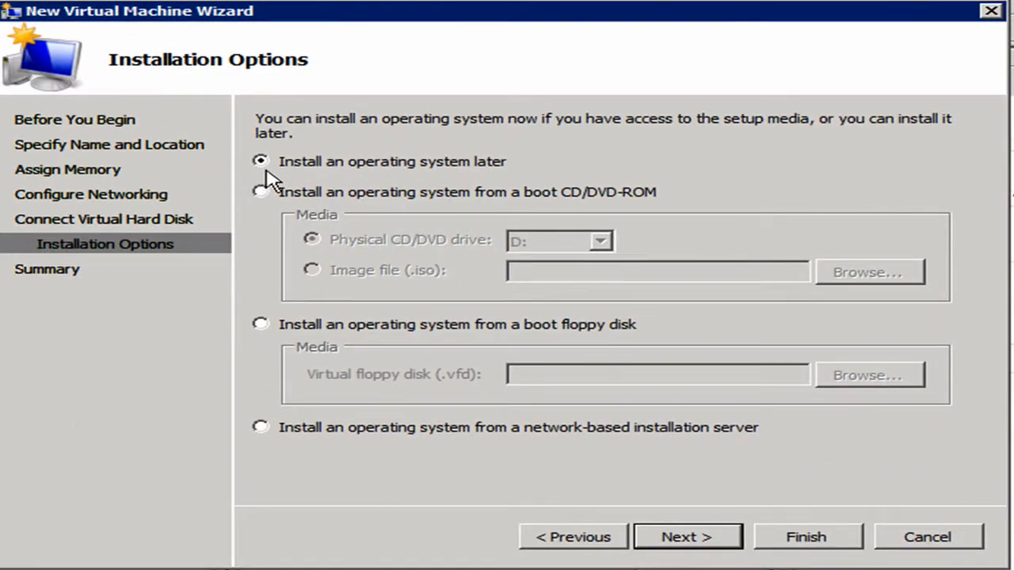
Step: Try the boot CD/DVD-ROM, image file, boot floppy disk and network-based installation server options as operating system sources
click(262, 192)
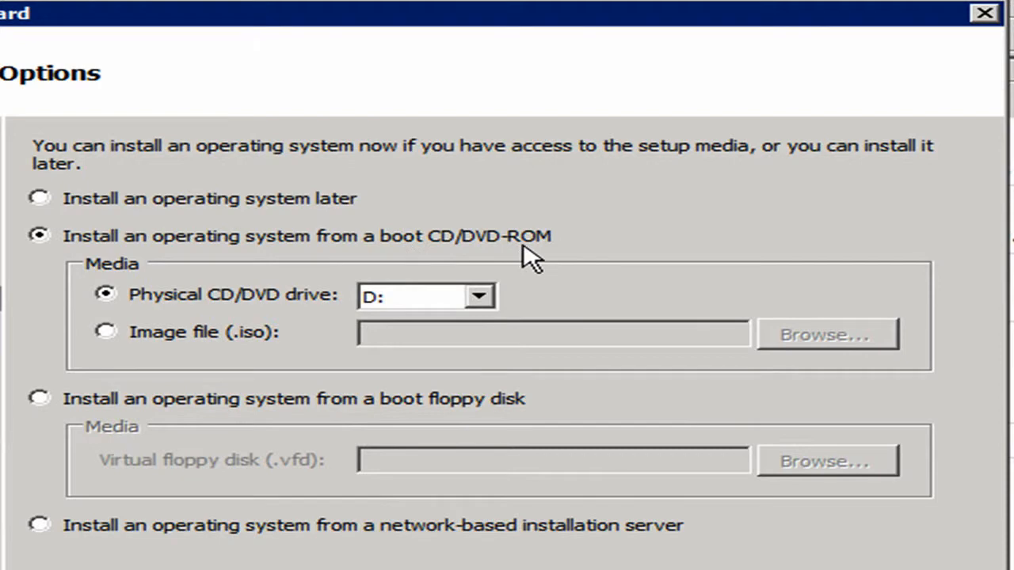
click(479, 298)
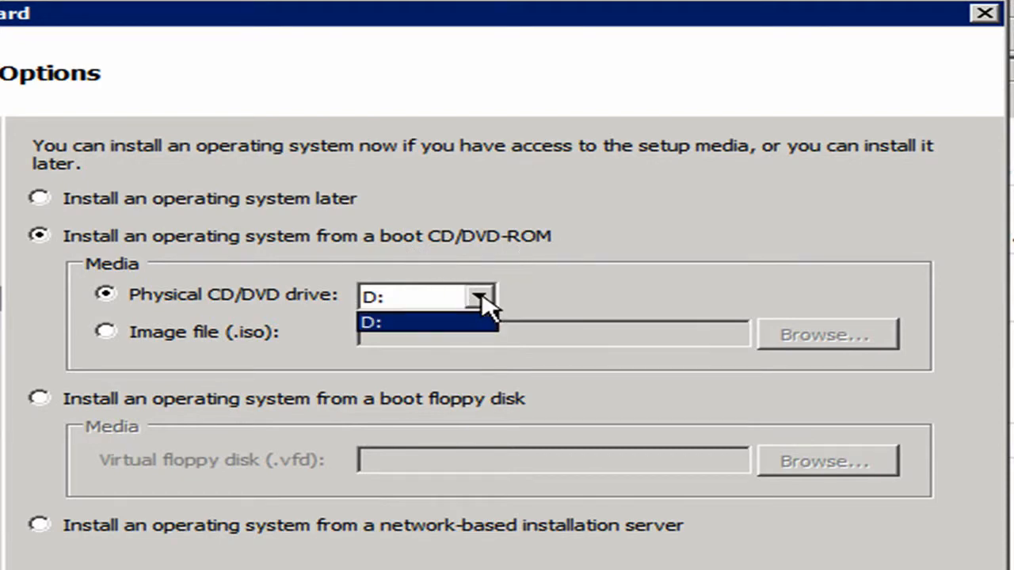
click(479, 294)
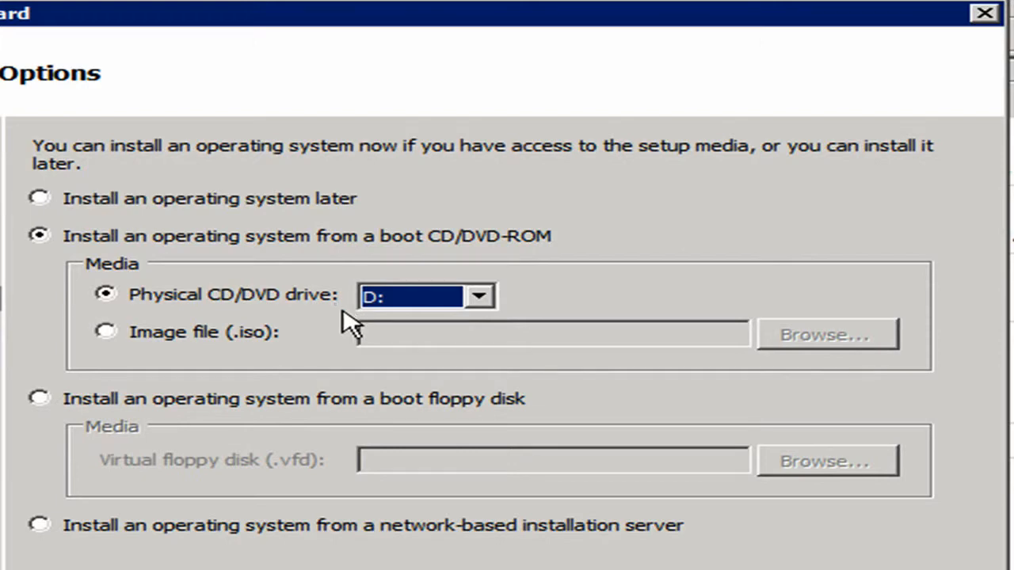
click(106, 332)
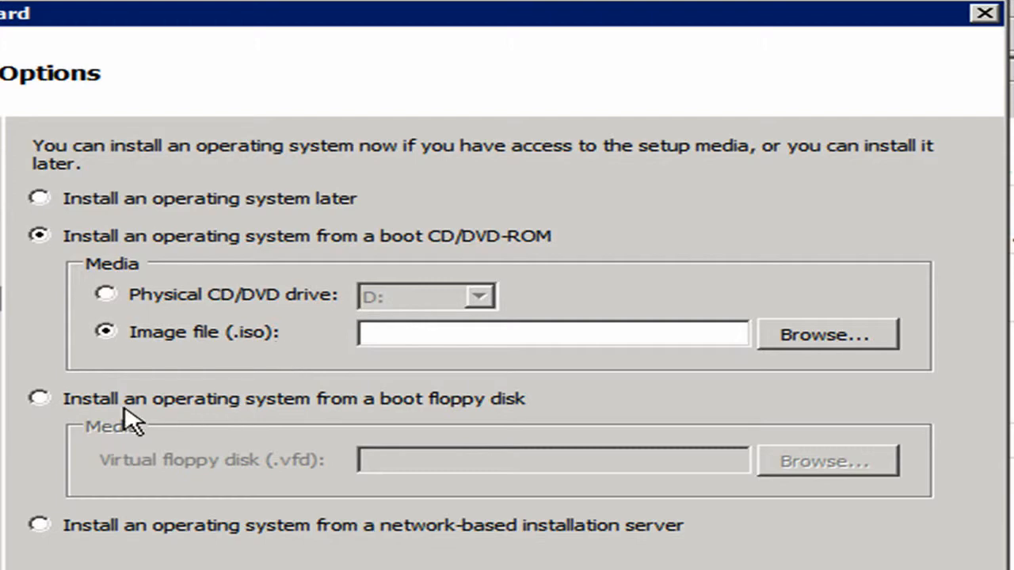
click(39, 398)
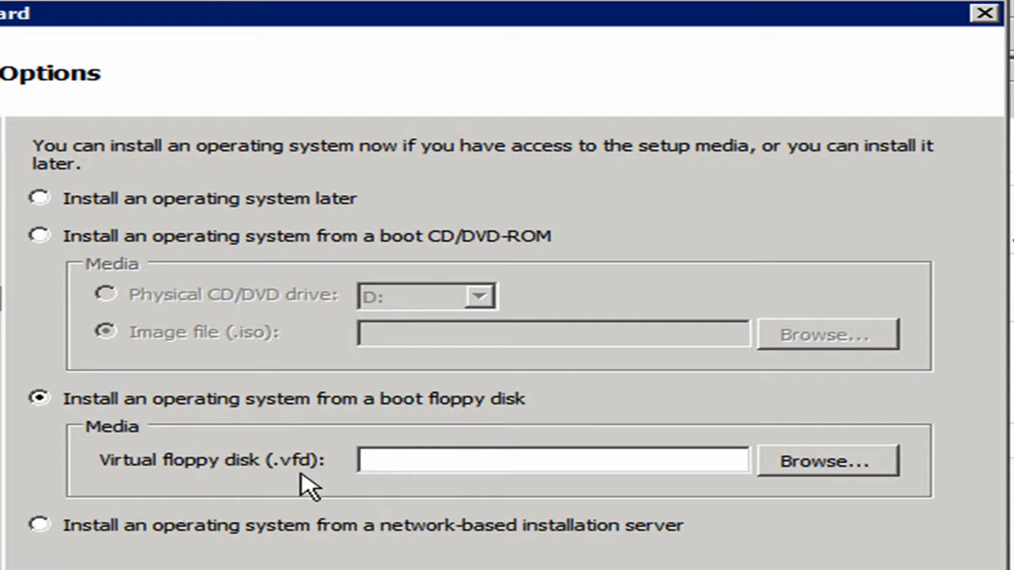
click(39, 525)
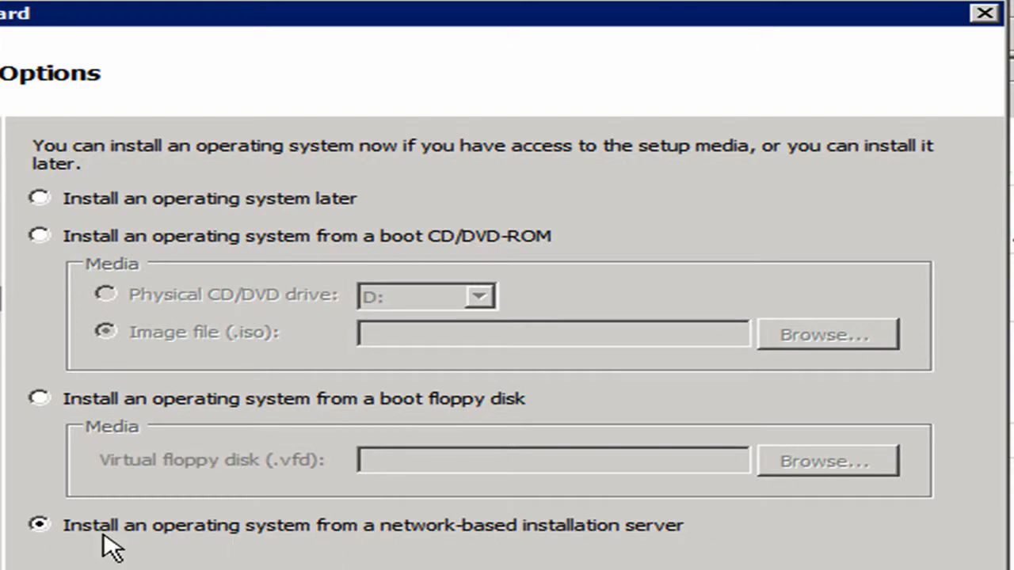
Step: Choose to install the operating system from a boot CD/DVD-ROM in physical drive D: and proceed to the summary
click(39, 236)
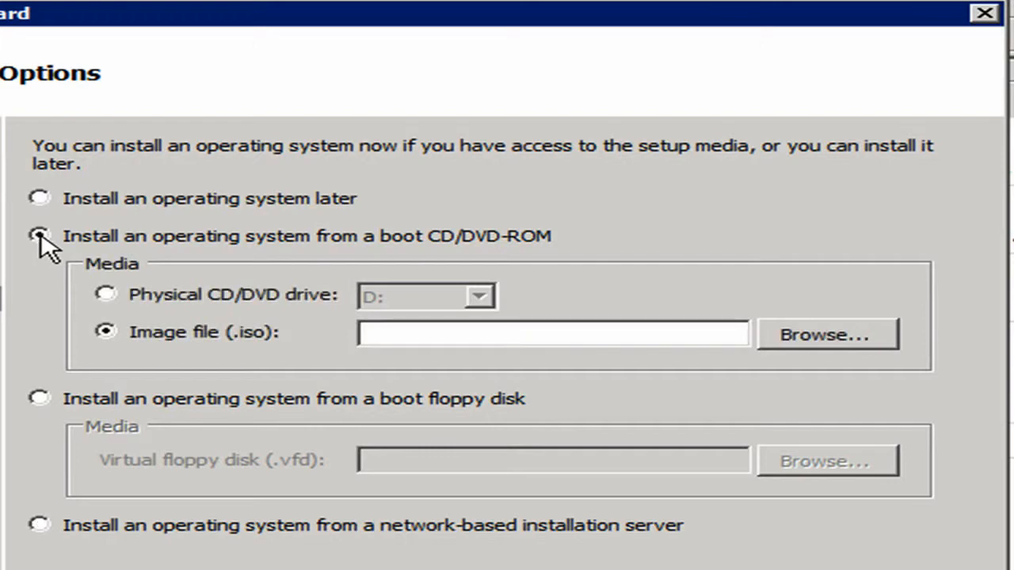
click(108, 293)
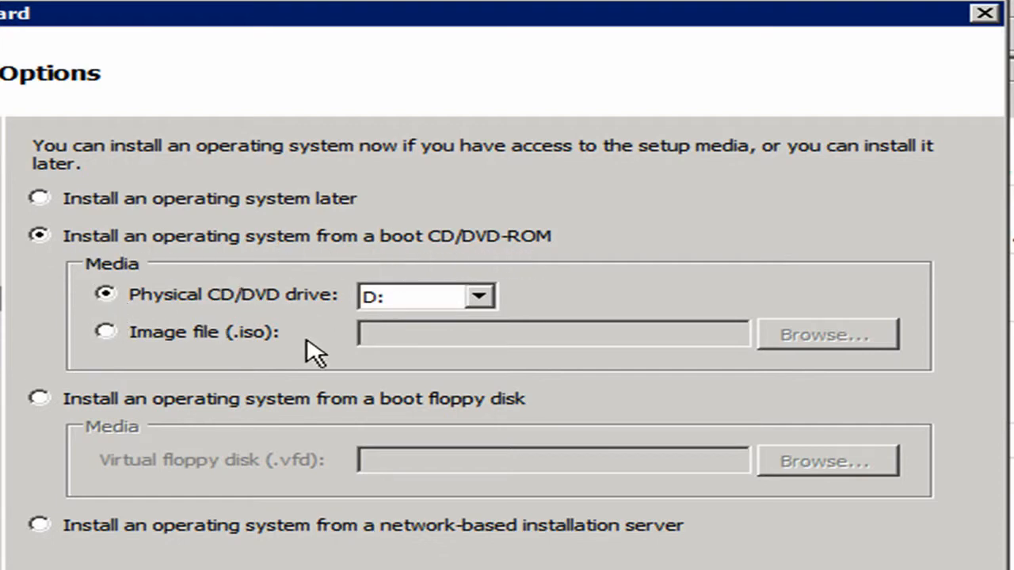
click(670, 560)
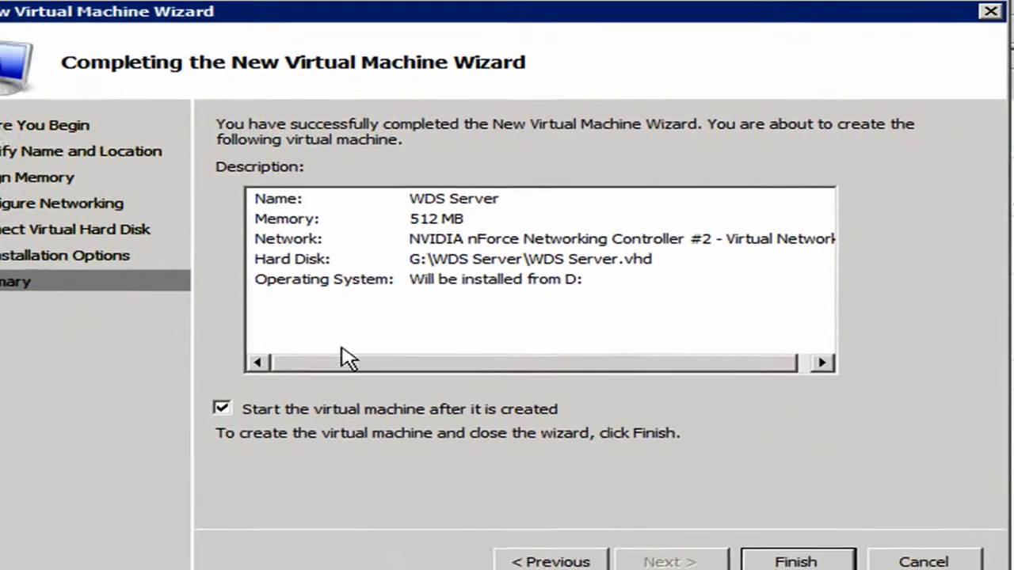